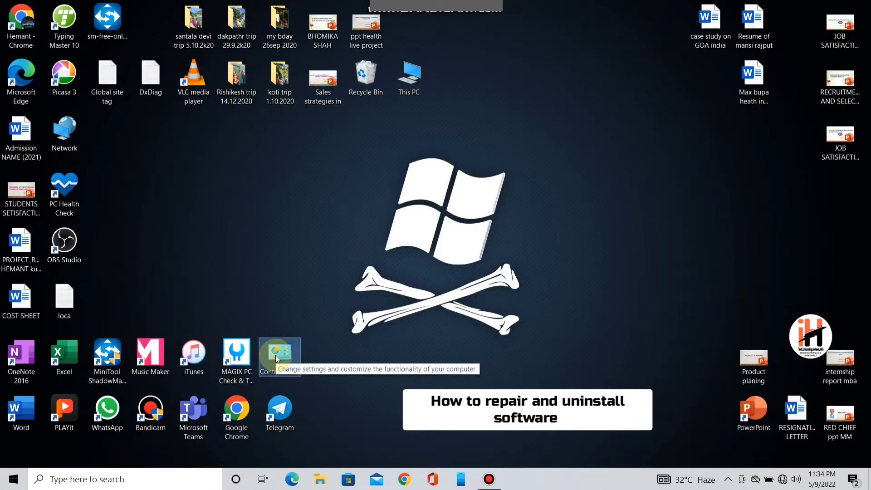
Step: Open the list of installed programs in the Control Panel's Programs and Features
{"action": "double_click", "coordinate": [276, 355]}
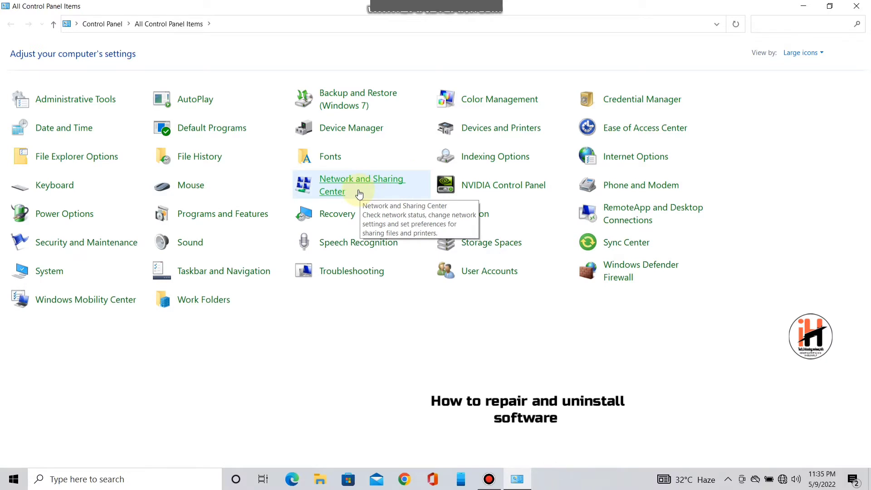
{"action": "left_click", "coordinate": [193, 216]}
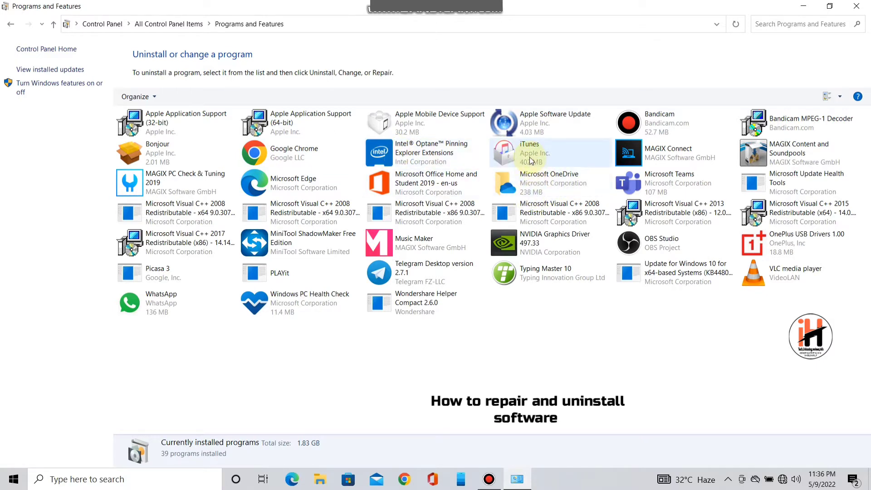
Step: Examine which maintenance options are offered for WhatsApp, Google Chrome, Microsoft Office Home and Student 2019 and Intel Optane Pinning Explorer Extensions
{"action": "left_click", "coordinate": [162, 307]}
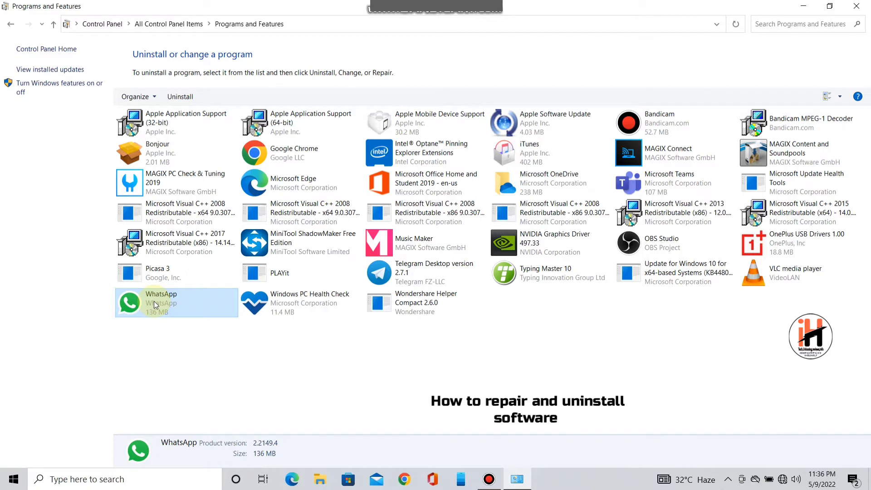
{"action": "right_click", "coordinate": [154, 301]}
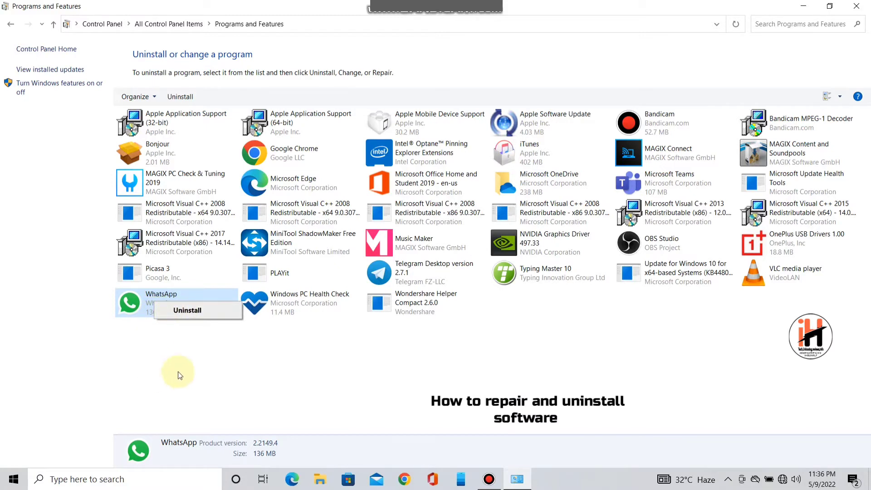
{"action": "left_click", "coordinate": [157, 333]}
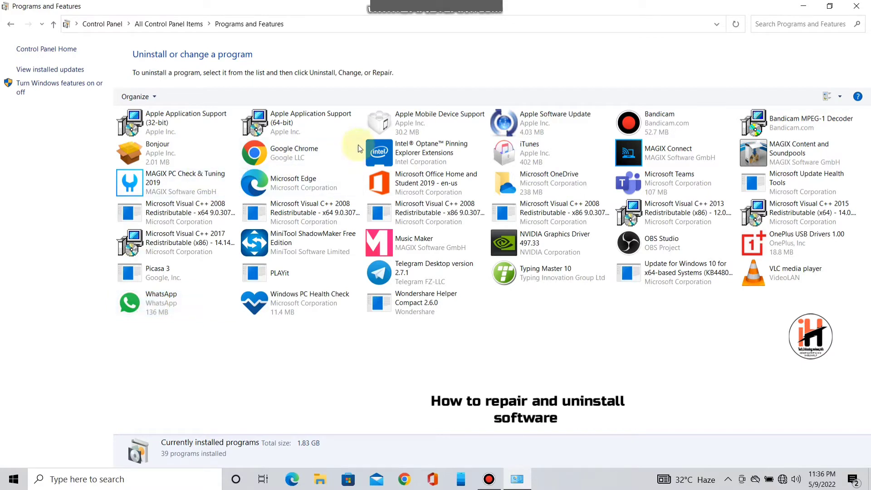
{"action": "left_click", "coordinate": [288, 150]}
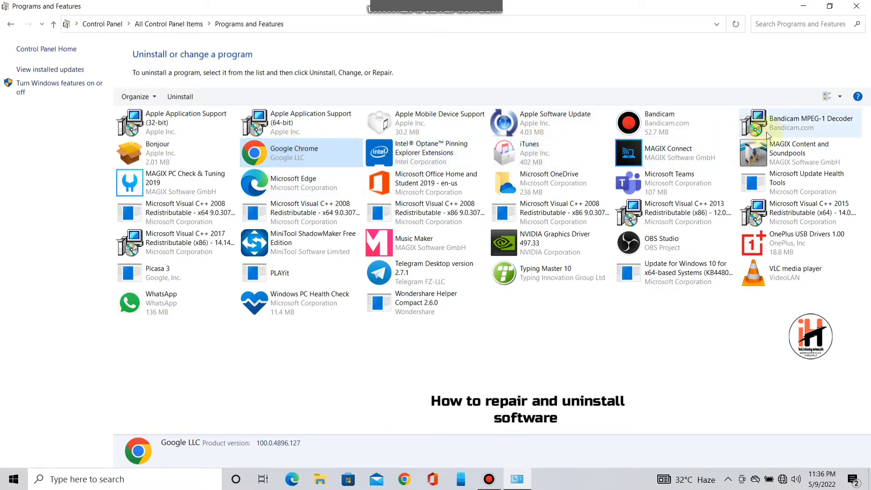
{"action": "left_click", "coordinate": [379, 185]}
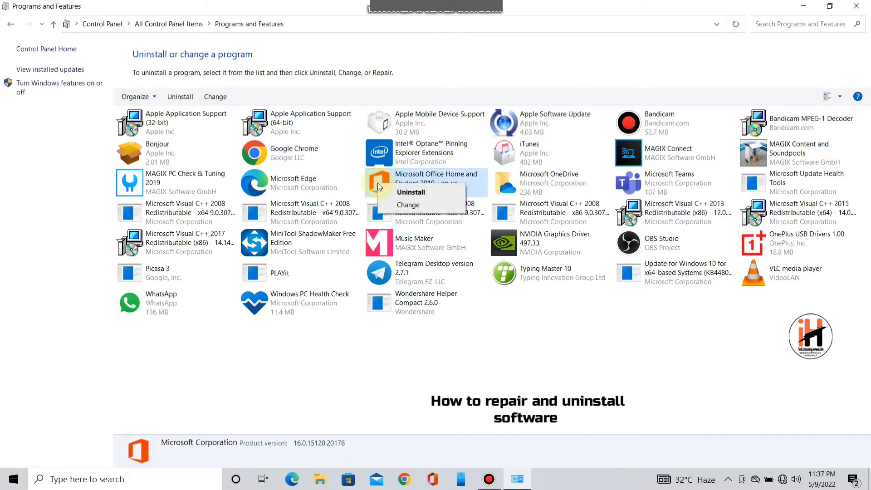
{"action": "left_click", "coordinate": [399, 156]}
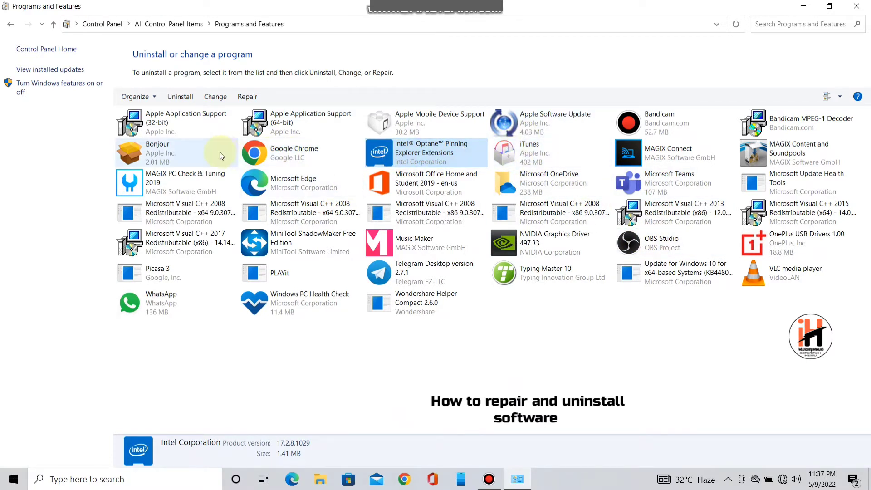
Step: Repair the Bonjour program, and check its available maintenance options again without choosing one
{"action": "left_click", "coordinate": [187, 154]}
{"action": "right_click", "coordinate": [186, 153]}
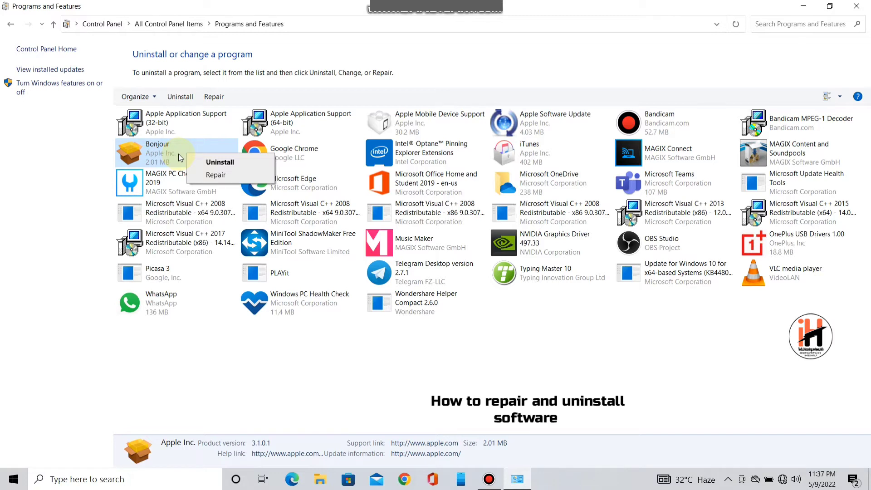
{"action": "left_click", "coordinate": [216, 175]}
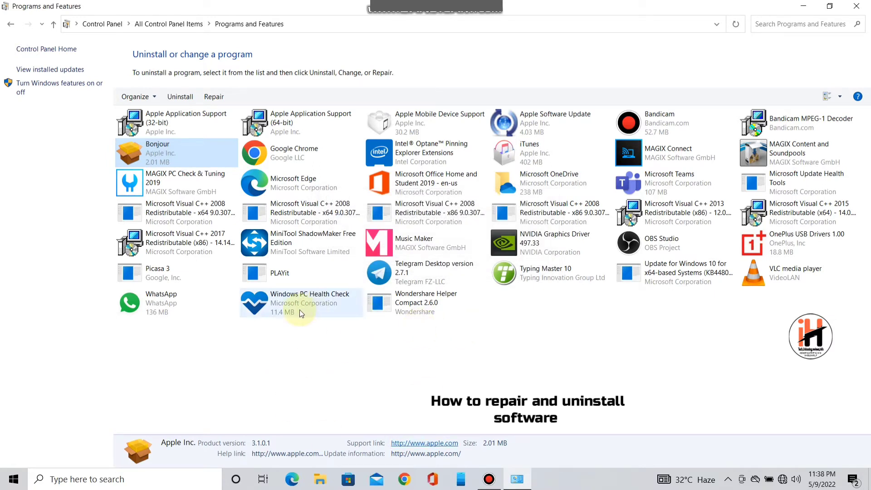
{"action": "right_click", "coordinate": [166, 151]}
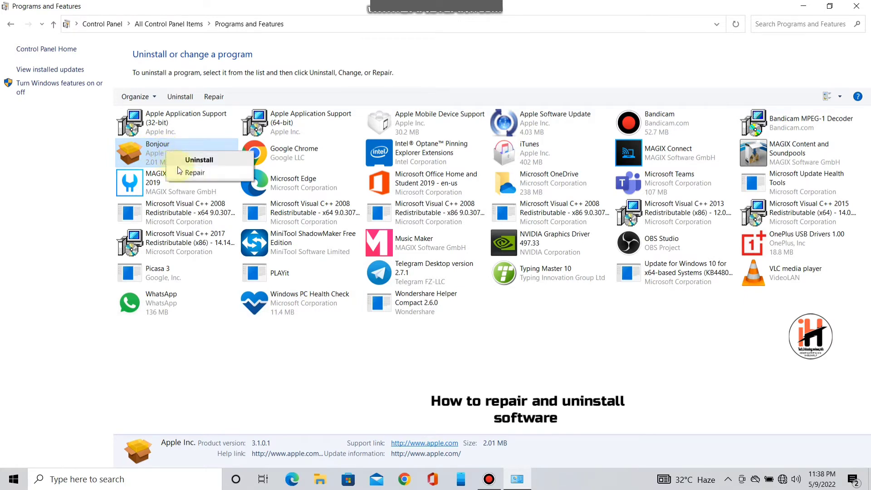
{"action": "left_click", "coordinate": [369, 347]}
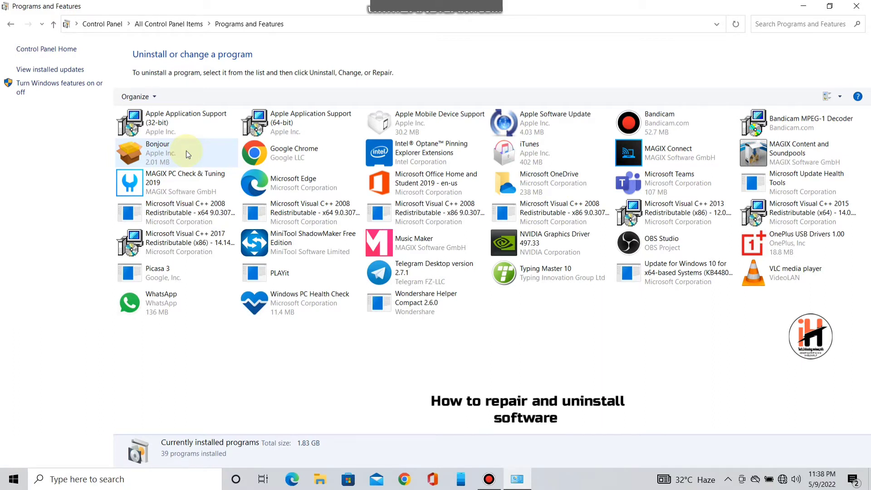
Step: Examine the maintenance options offered for MAGIX PC Check & Tuning 2019 without choosing one
{"action": "left_click", "coordinate": [180, 180]}
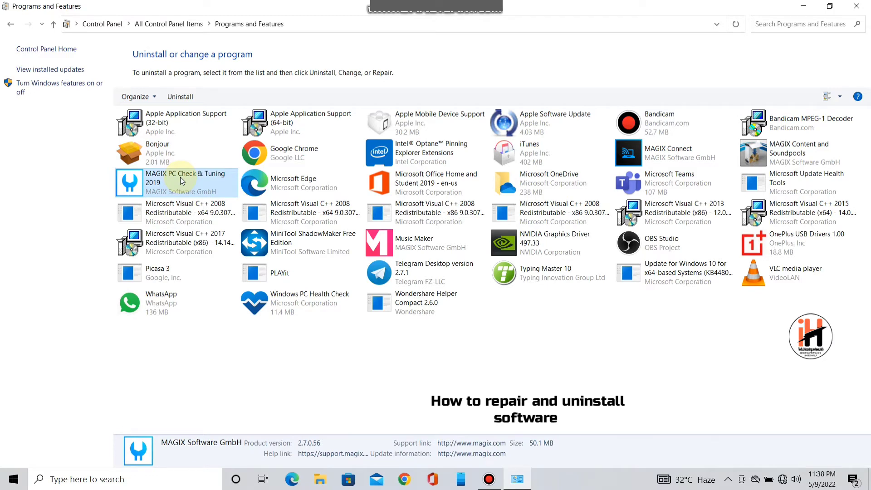
{"action": "right_click", "coordinate": [181, 179]}
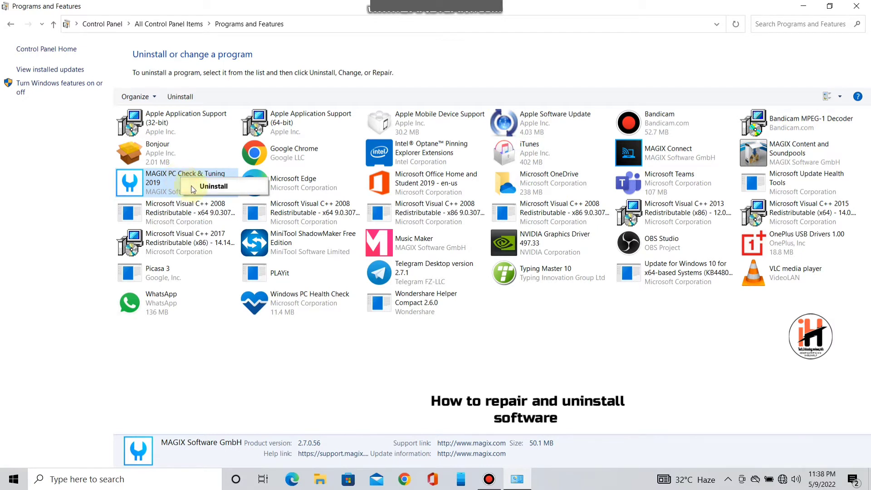
{"action": "left_click", "coordinate": [154, 180]}
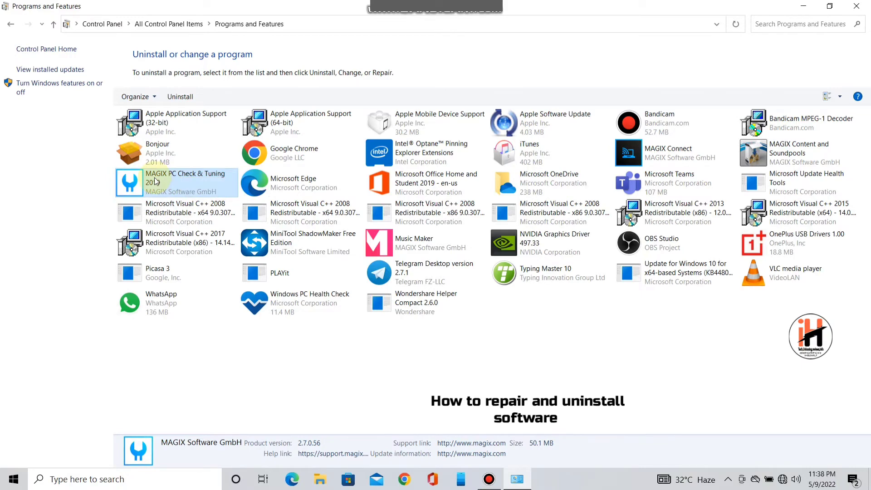
{"action": "right_click", "coordinate": [155, 180]}
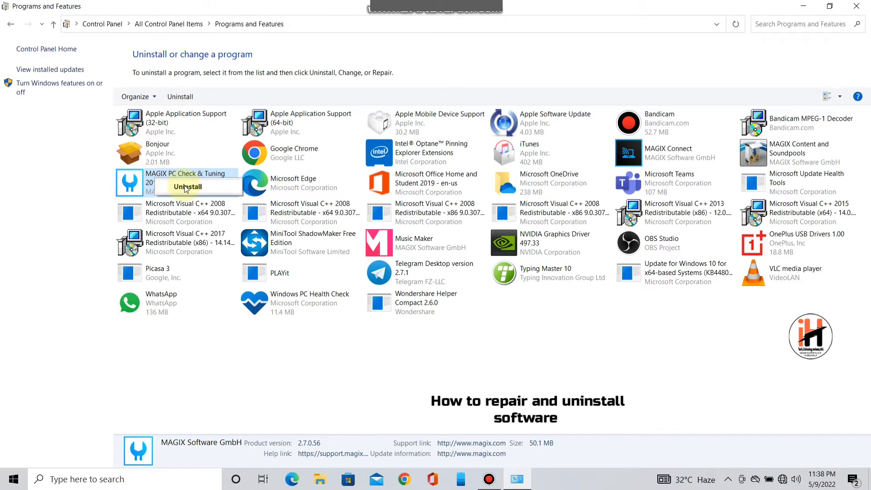
{"action": "left_click", "coordinate": [221, 337]}
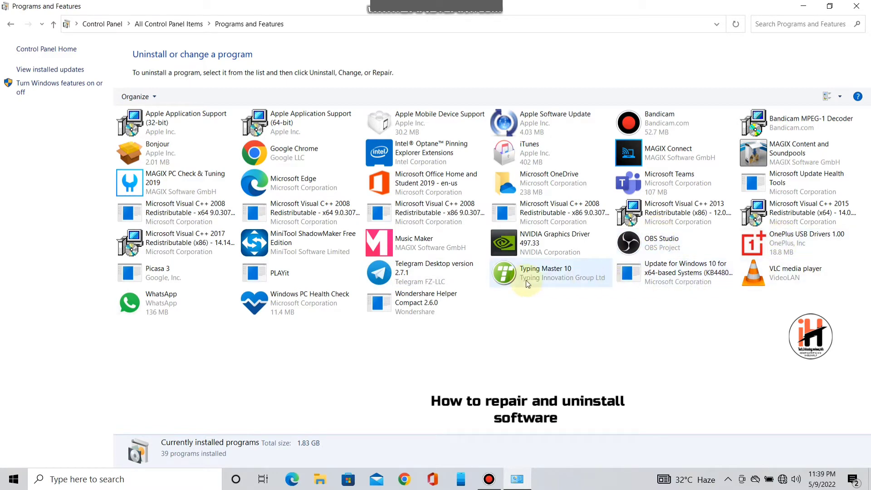
Step: Uninstall Telegram Desktop version 2.7.1 with all of its components and dismiss the completion message
{"action": "left_click", "coordinate": [438, 273]}
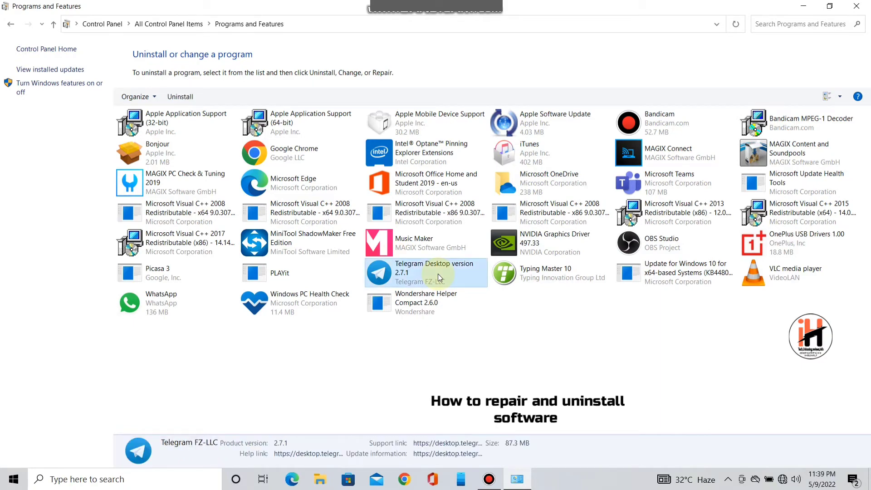
{"action": "right_click", "coordinate": [438, 275]}
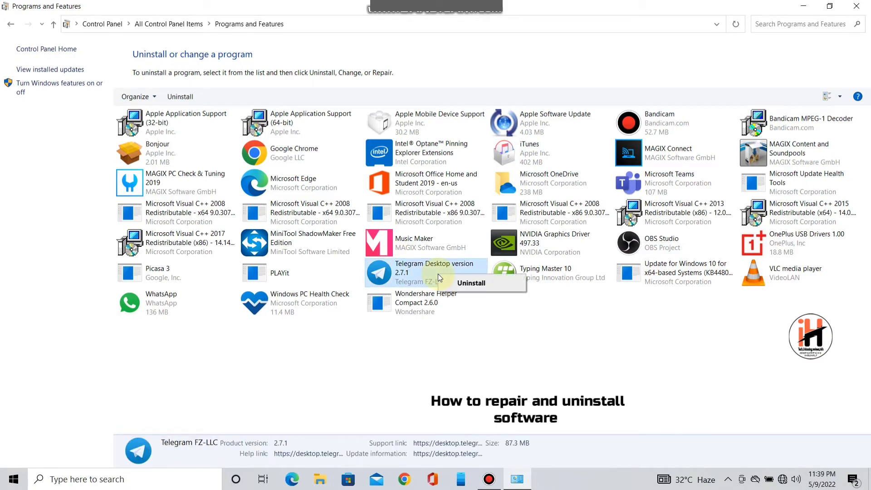
{"action": "left_click", "coordinate": [461, 285]}
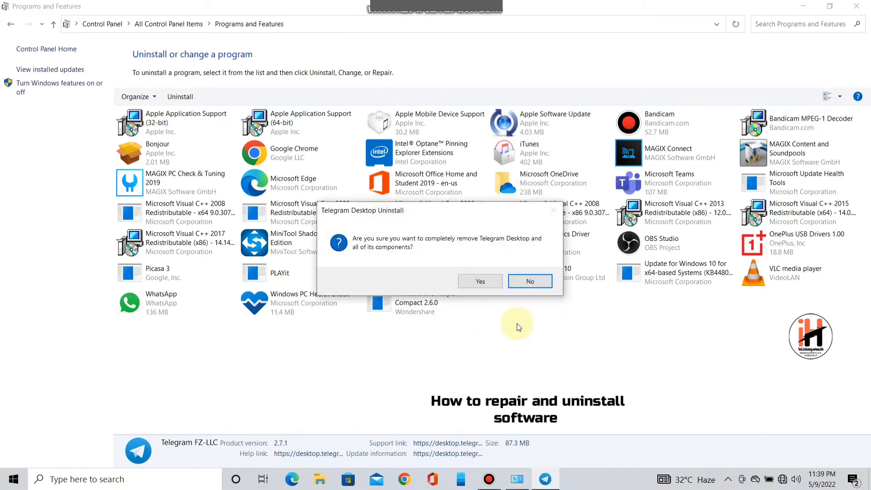
{"action": "left_click", "coordinate": [480, 281]}
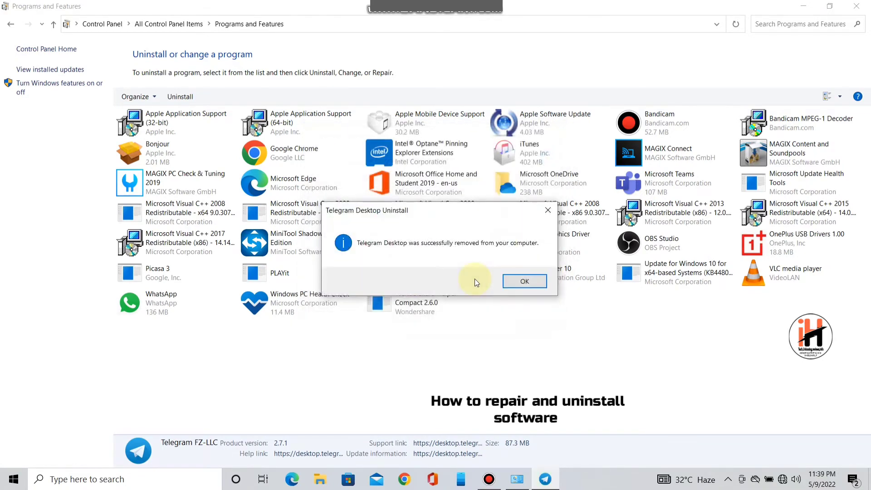
{"action": "left_click", "coordinate": [532, 282]}
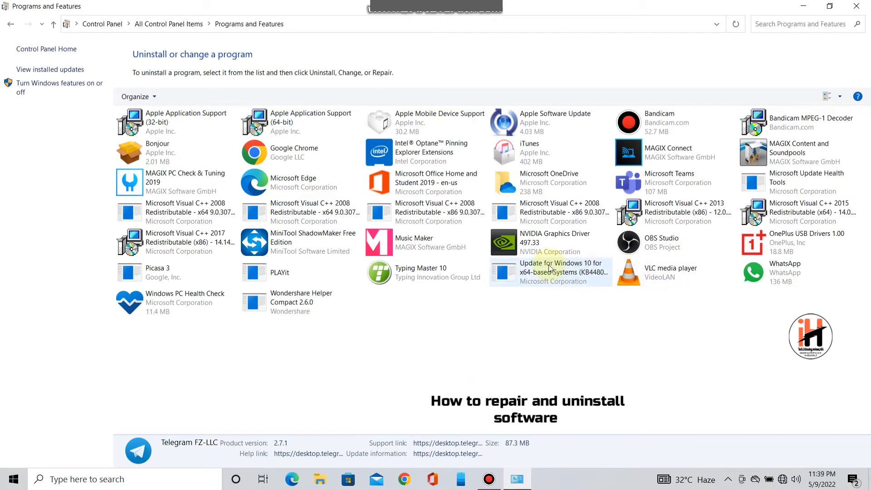
Step: Uninstall Typing Master 10 with all of its components, postponing the Internet Explorer 11 setup and dismissing the completion message
{"action": "left_click", "coordinate": [423, 276]}
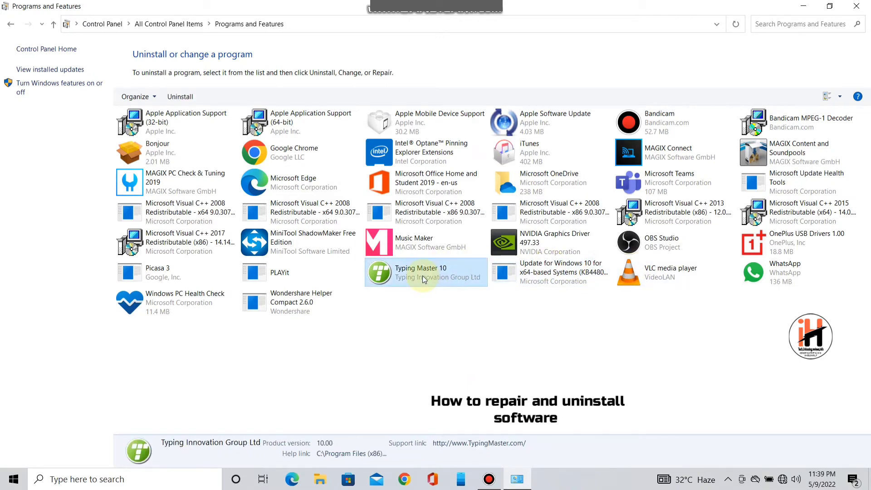
{"action": "right_click", "coordinate": [423, 276]}
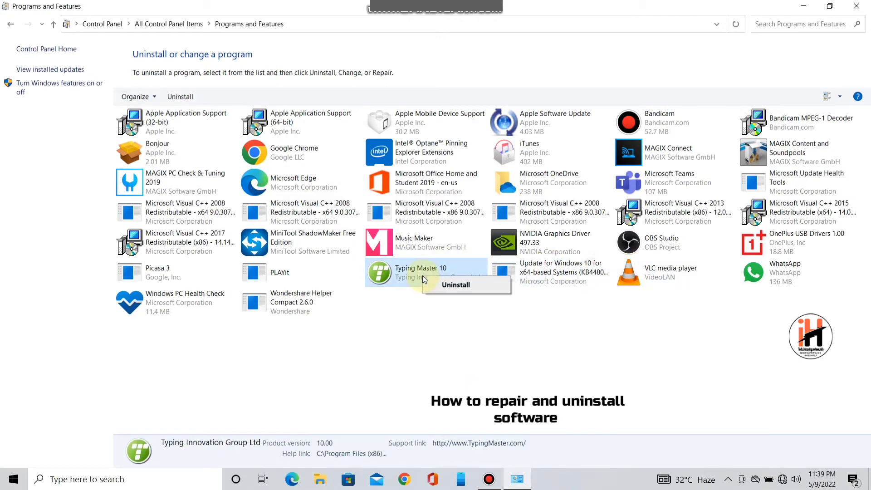
{"action": "left_click", "coordinate": [462, 289]}
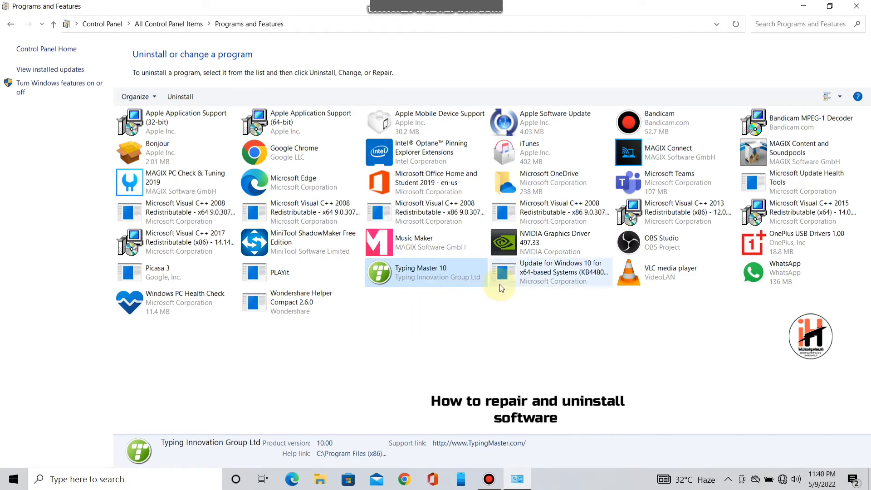
{"action": "key", "text": "Return"}
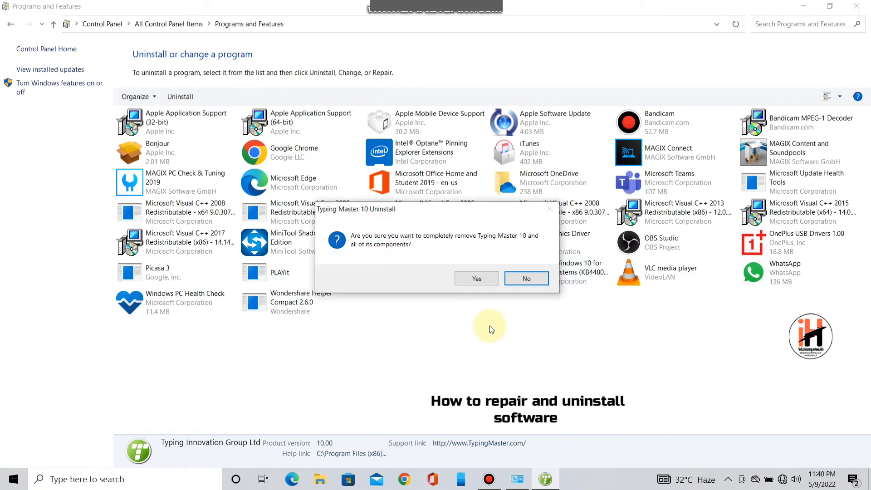
{"action": "left_click", "coordinate": [477, 278]}
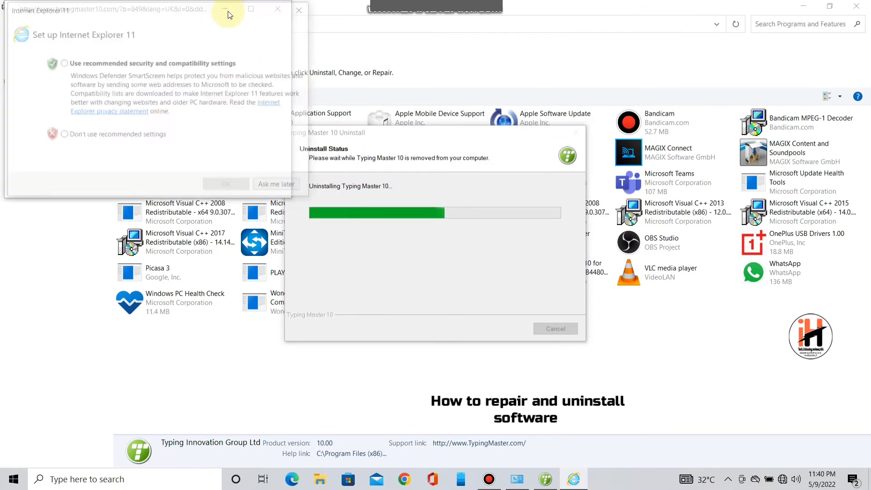
{"action": "left_click", "coordinate": [272, 187]}
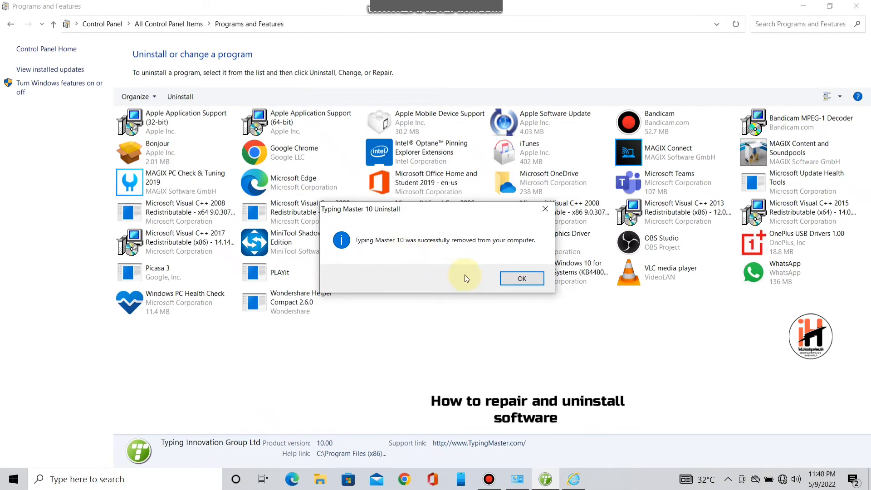
{"action": "left_click", "coordinate": [520, 279]}
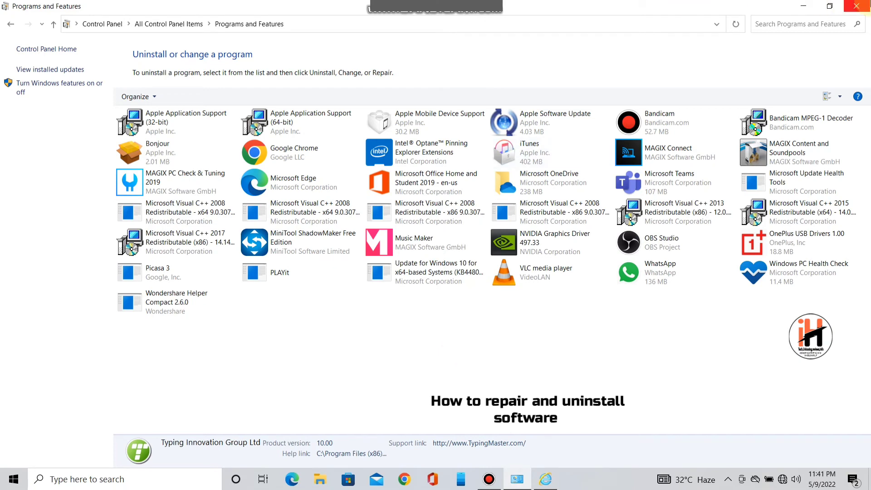
Step: Close Programs and Features and reopen it through the desktop's Control Panel shortcut
{"action": "left_click", "coordinate": [857, 6]}
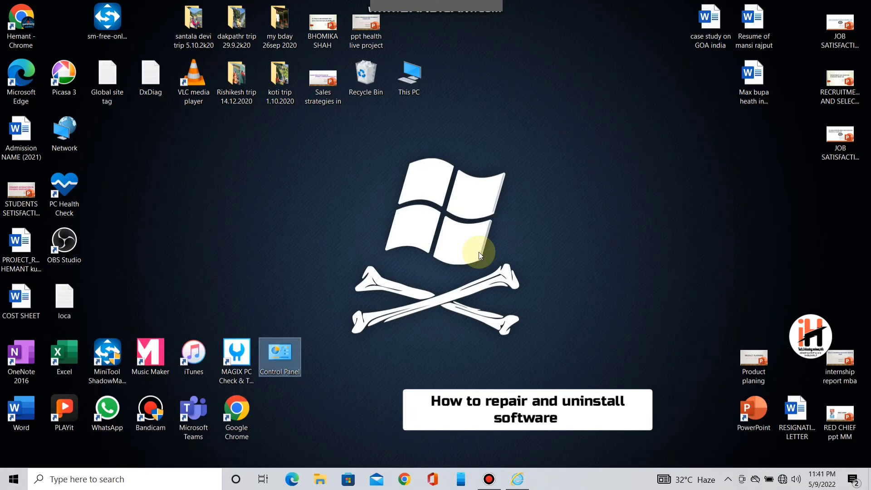
{"action": "double_click", "coordinate": [278, 357]}
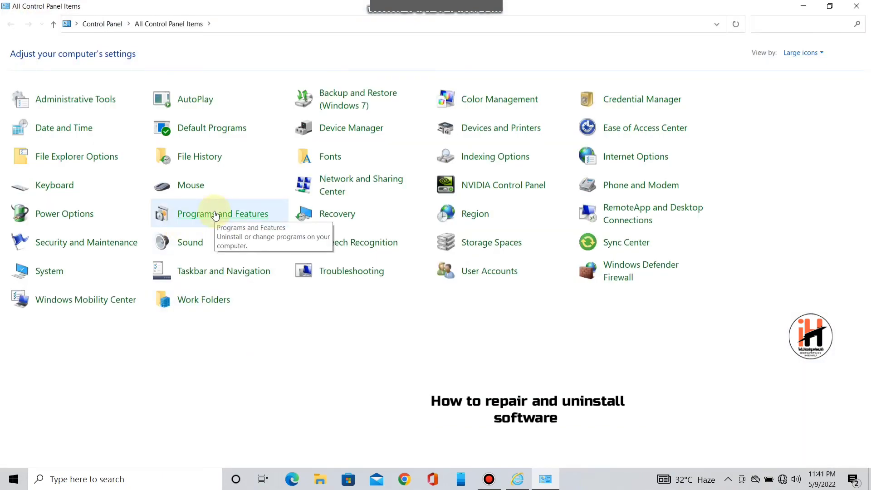
{"action": "left_click", "coordinate": [215, 214]}
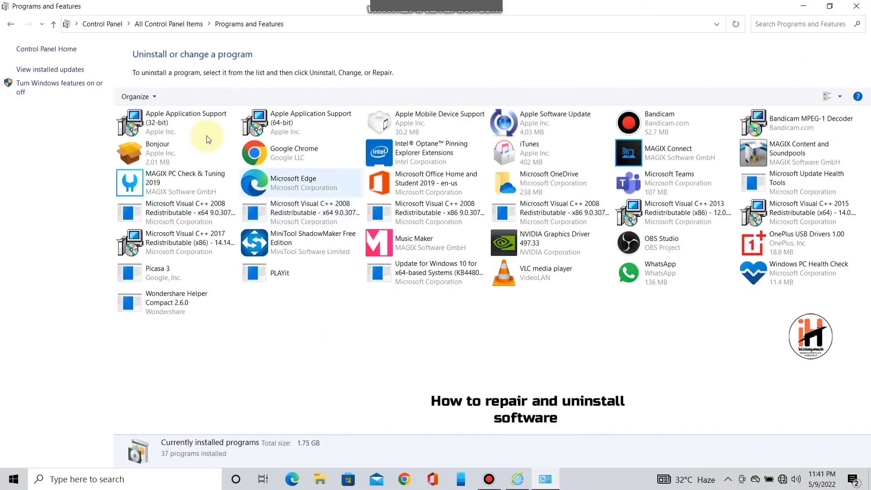
Step: Examine the maintenance options for Apple Application Support (32-bit) without choosing one, and close Programs and Features
{"action": "left_click", "coordinate": [173, 121]}
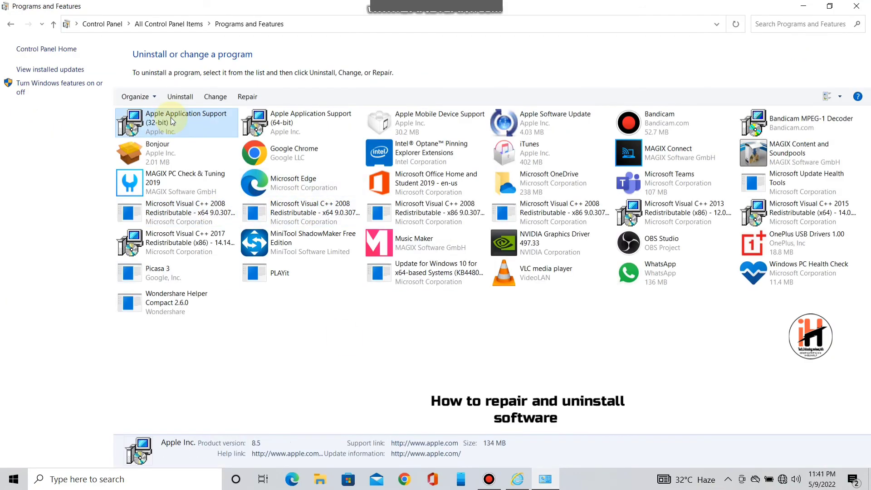
{"action": "right_click", "coordinate": [173, 122]}
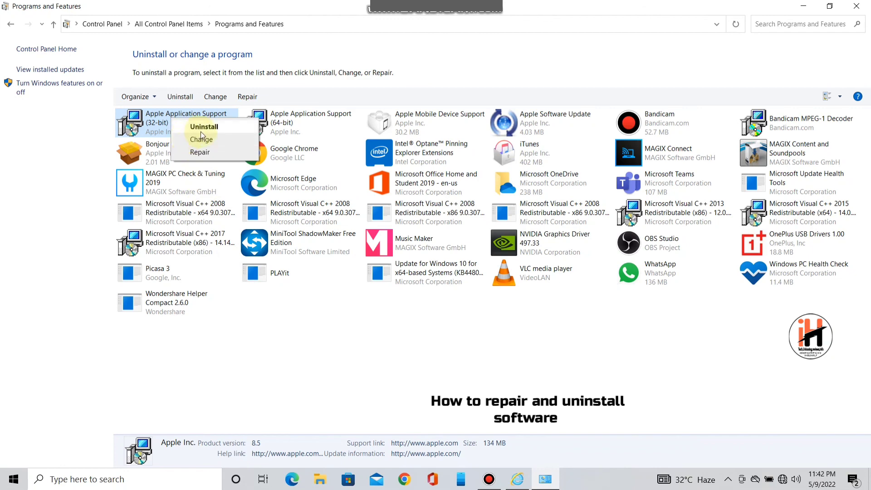
{"action": "left_click", "coordinate": [242, 309]}
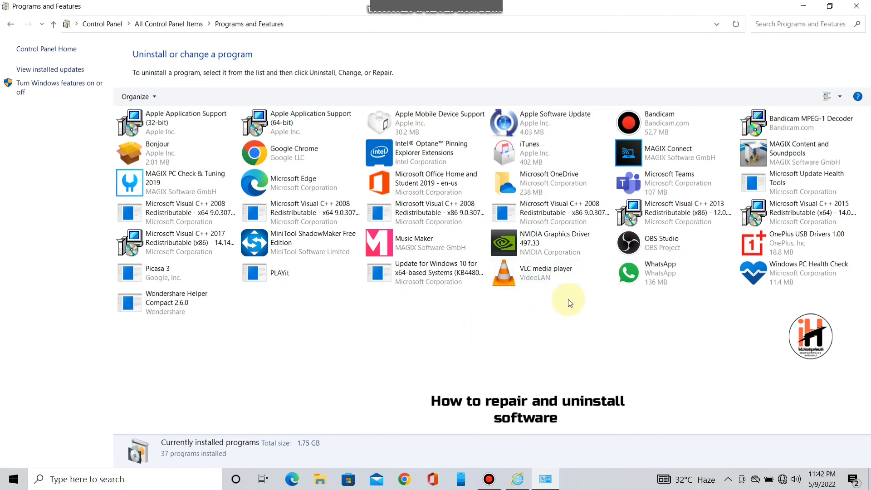
{"action": "left_click", "coordinate": [858, 6]}
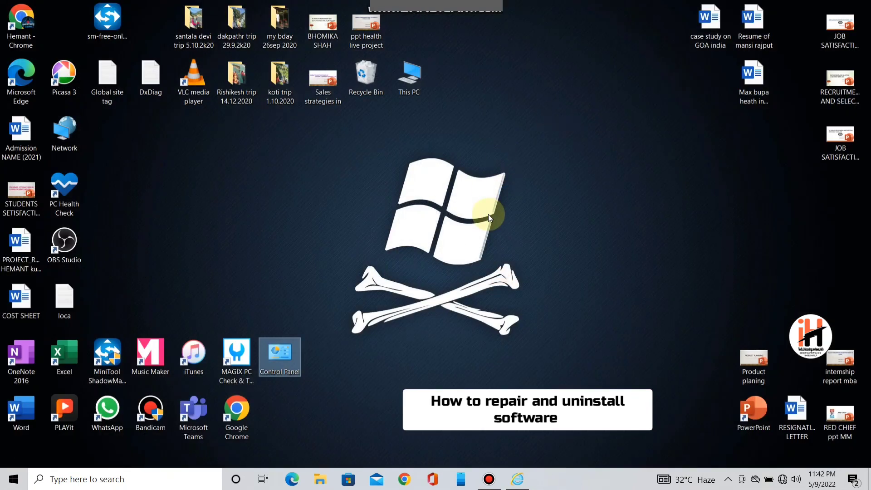